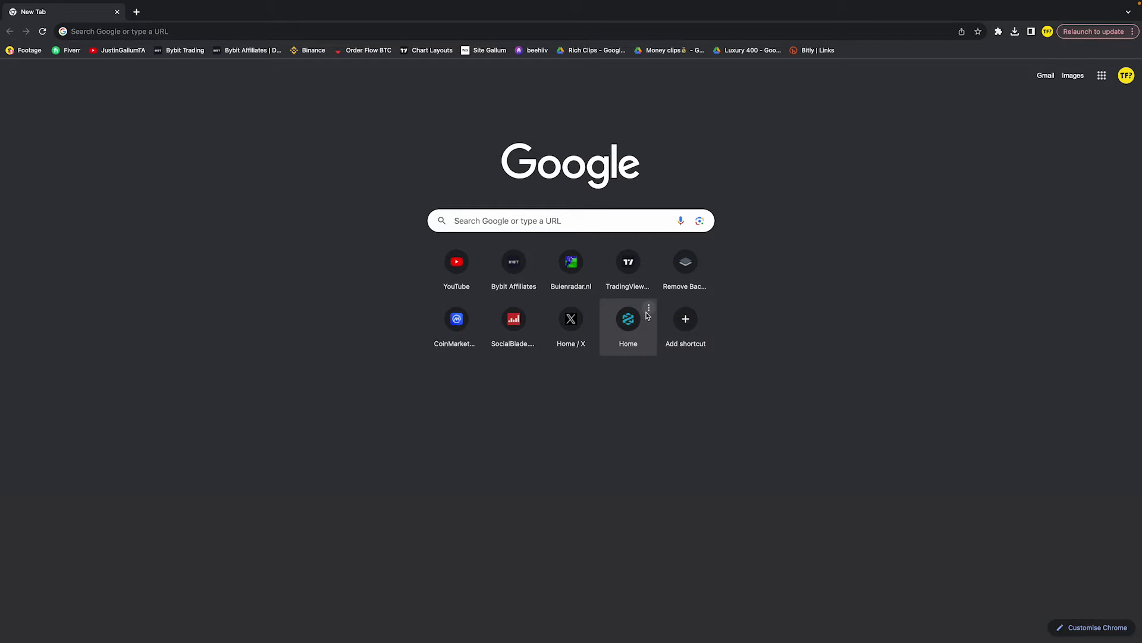
Open the Home shortcut for editing, select its URL, then cancel without changes.
left_click(649, 310)
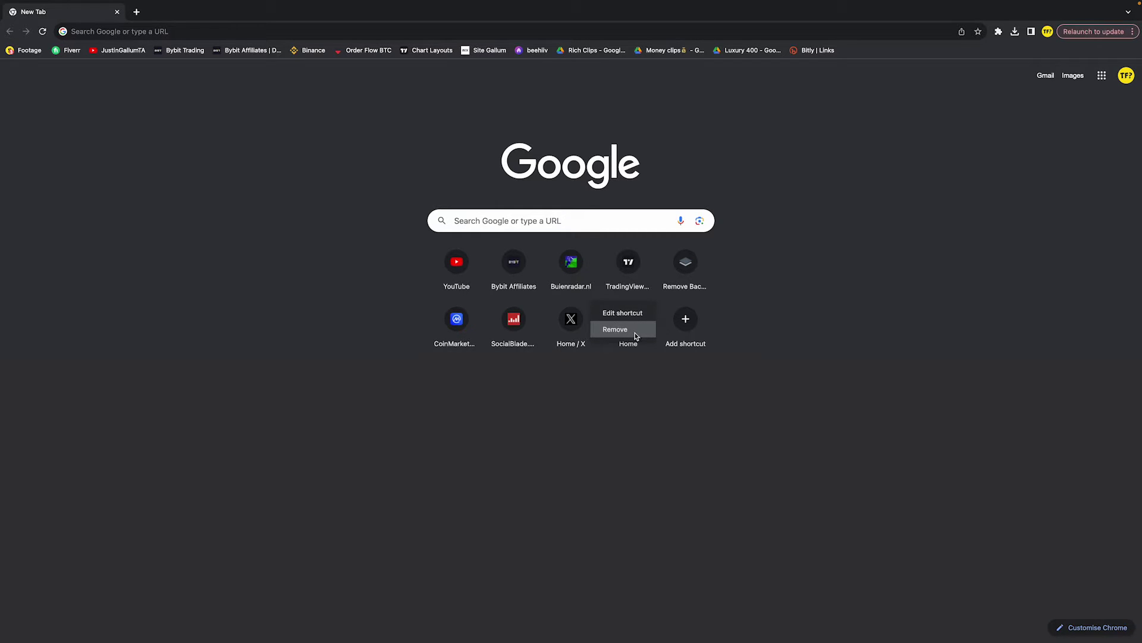
left_click(624, 313)
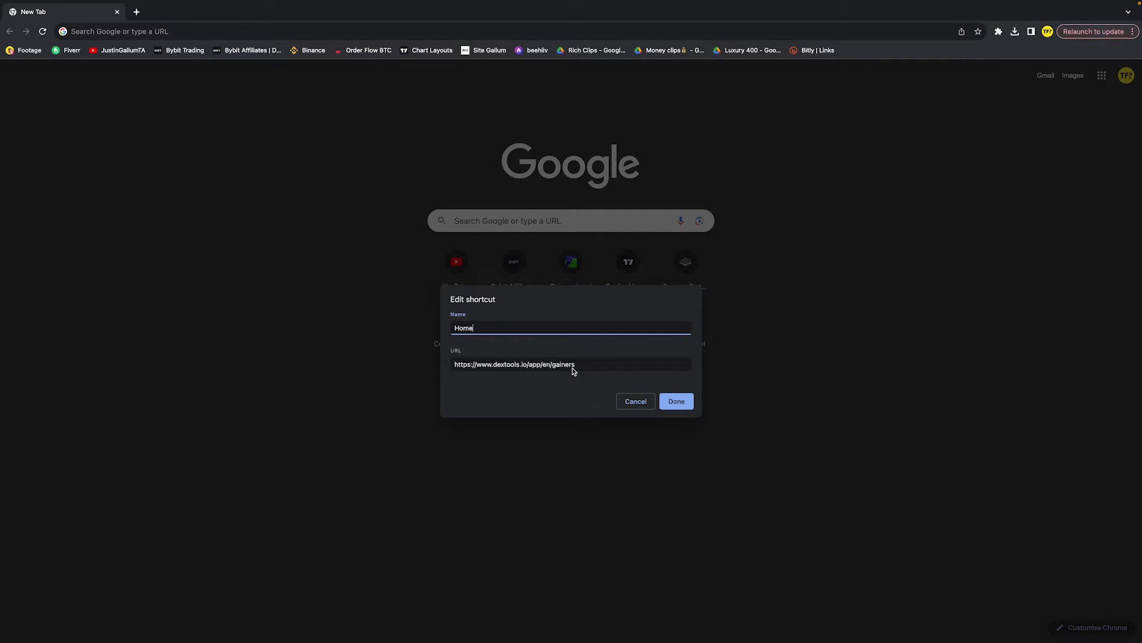
left_click_drag(586, 366, 423, 360)
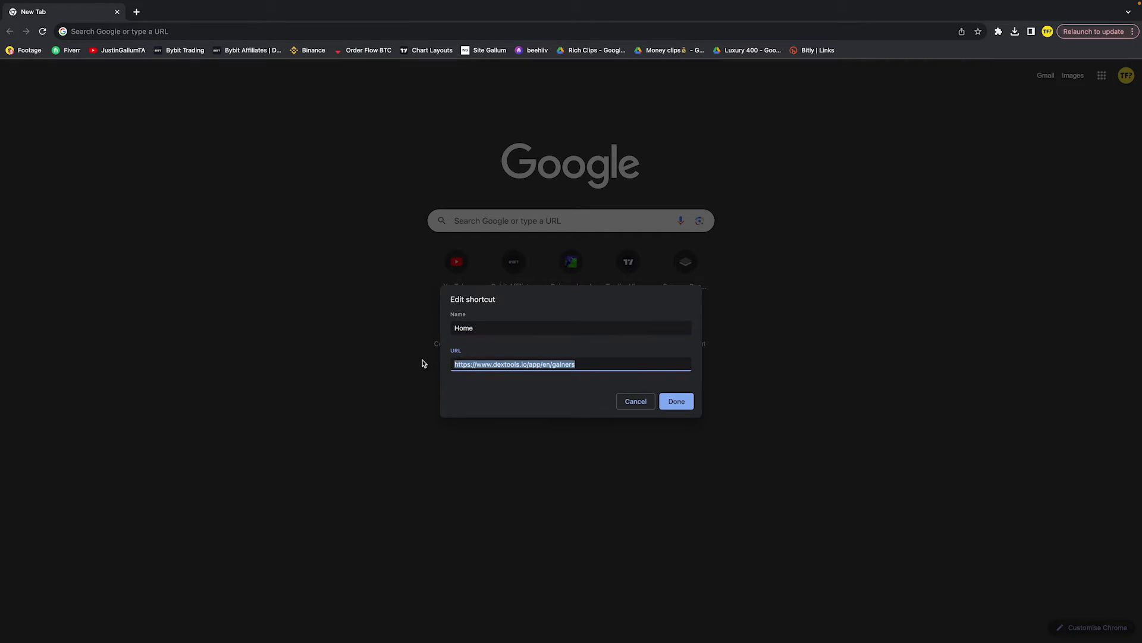
left_click(634, 403)
Remove the Home shortcut, then undo the removal.
left_click(647, 310)
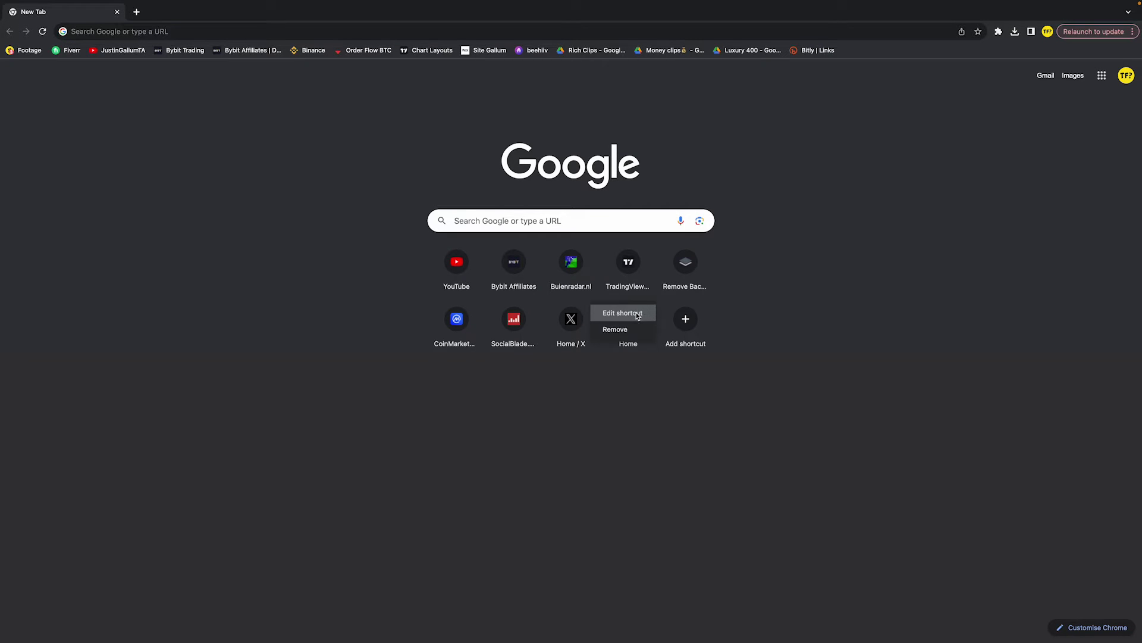
left_click(615, 329)
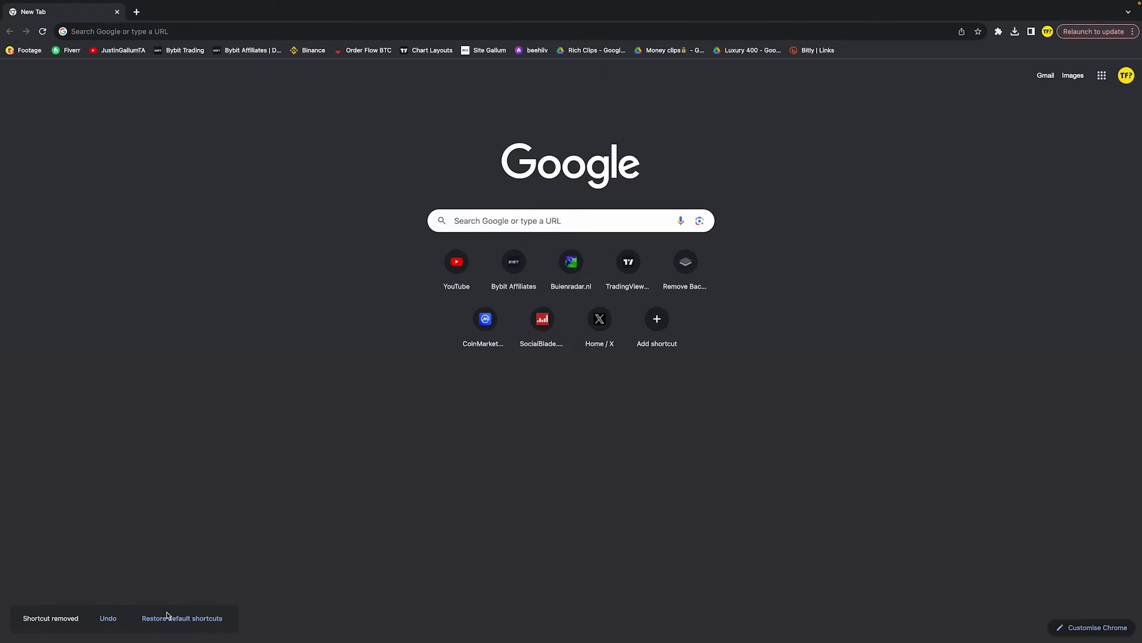
left_click(108, 619)
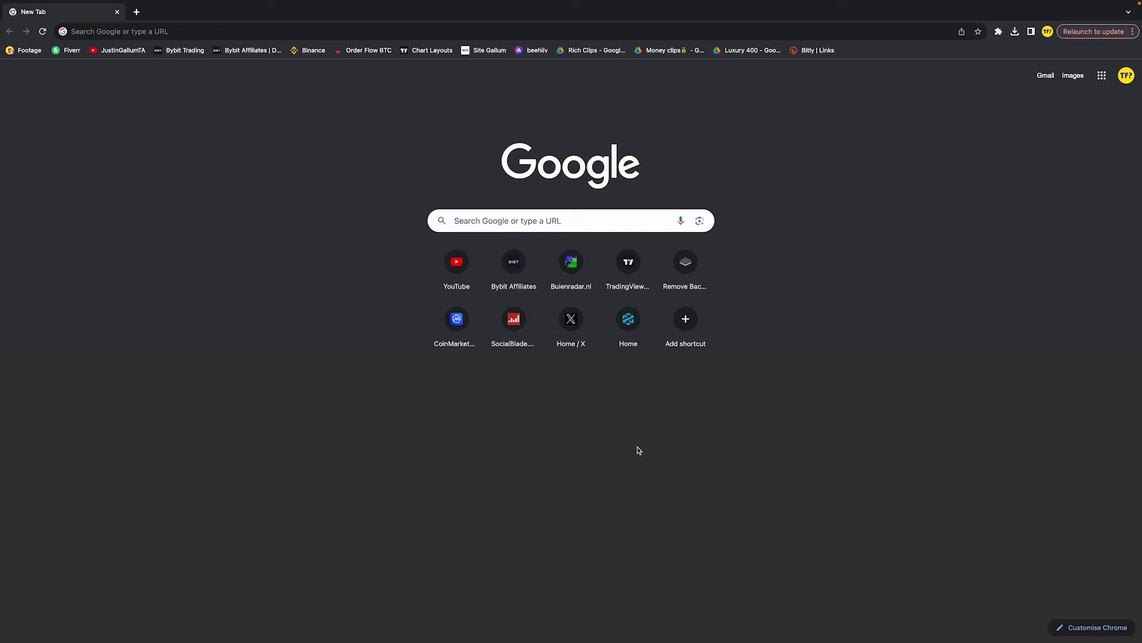
Create a new tile with name 'Test' and URL Test.com.
left_click(681, 327)
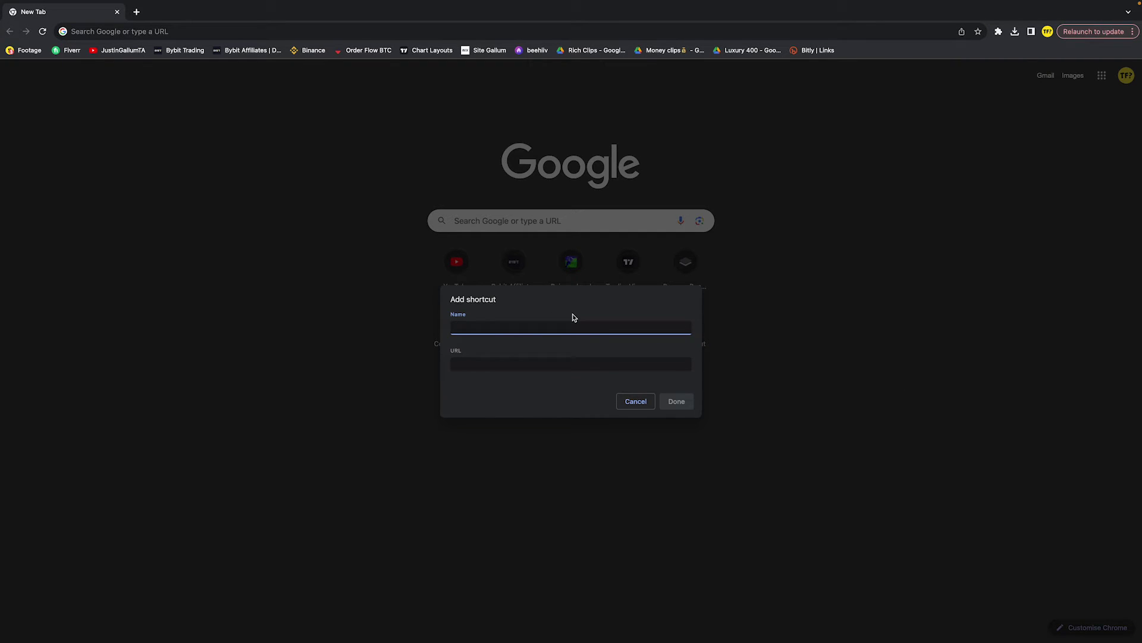
type("Test")
left_click(536, 361)
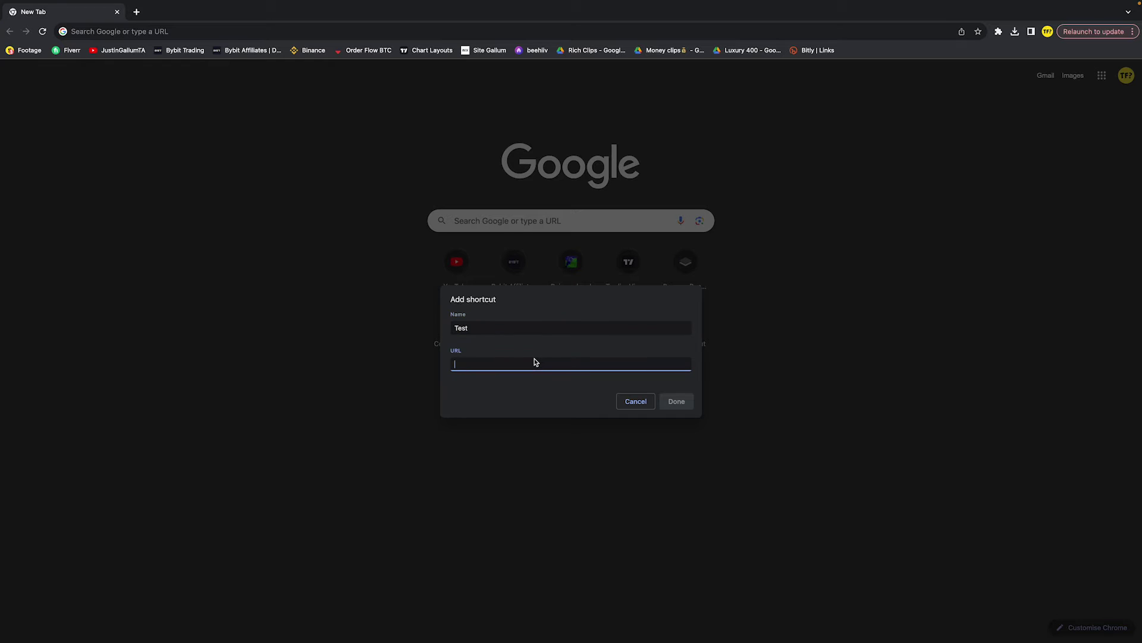
type("Test.com")
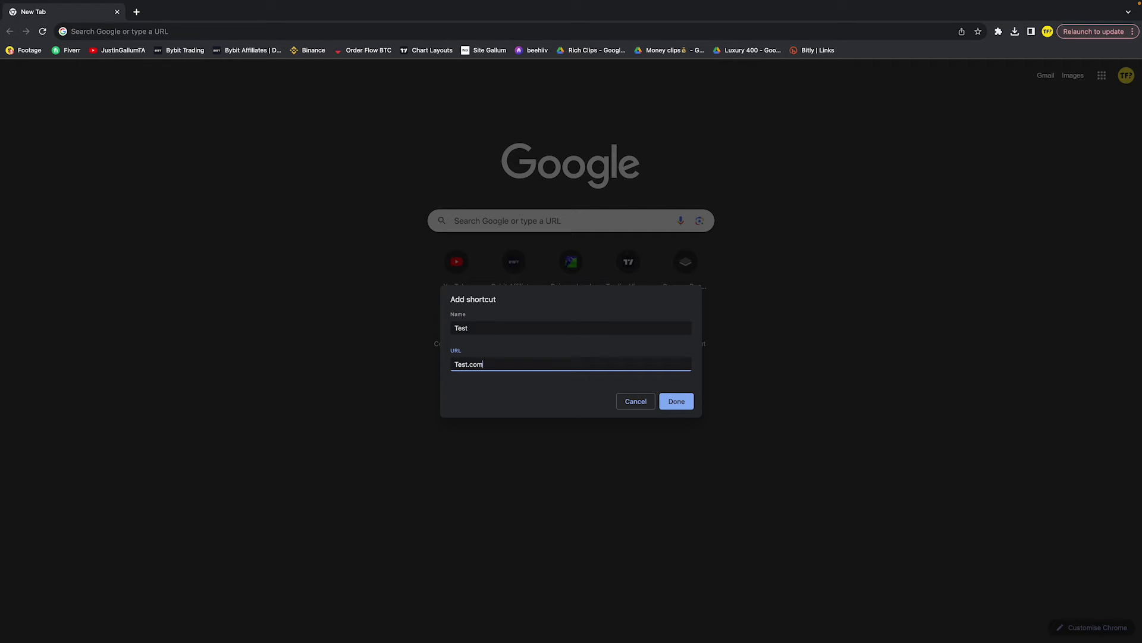
left_click(676, 404)
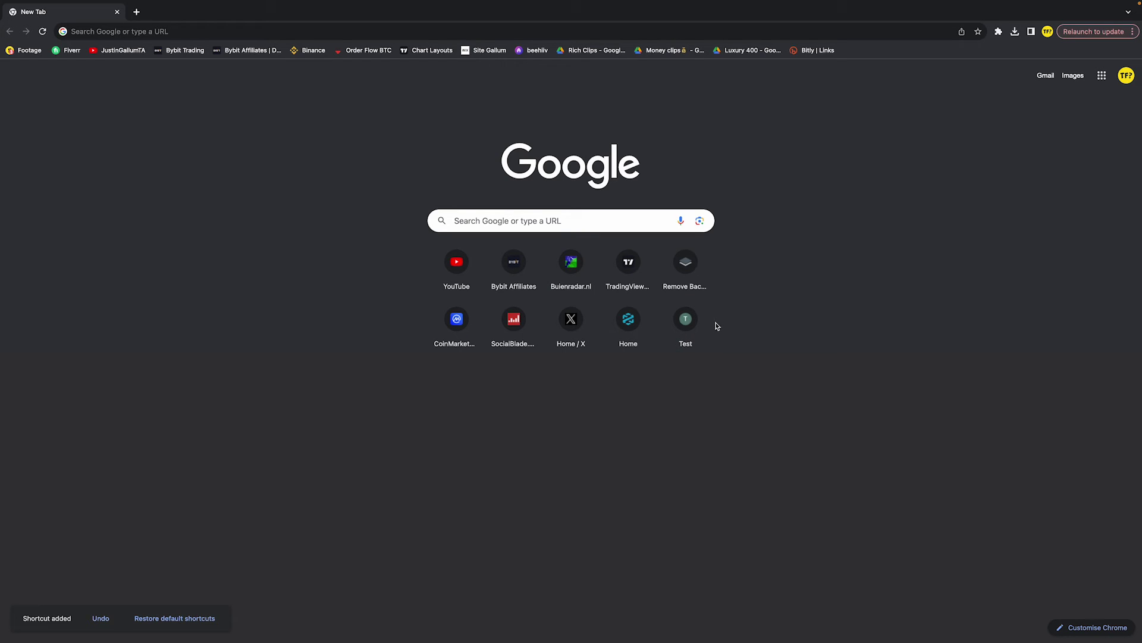
mouse_move(685, 327)
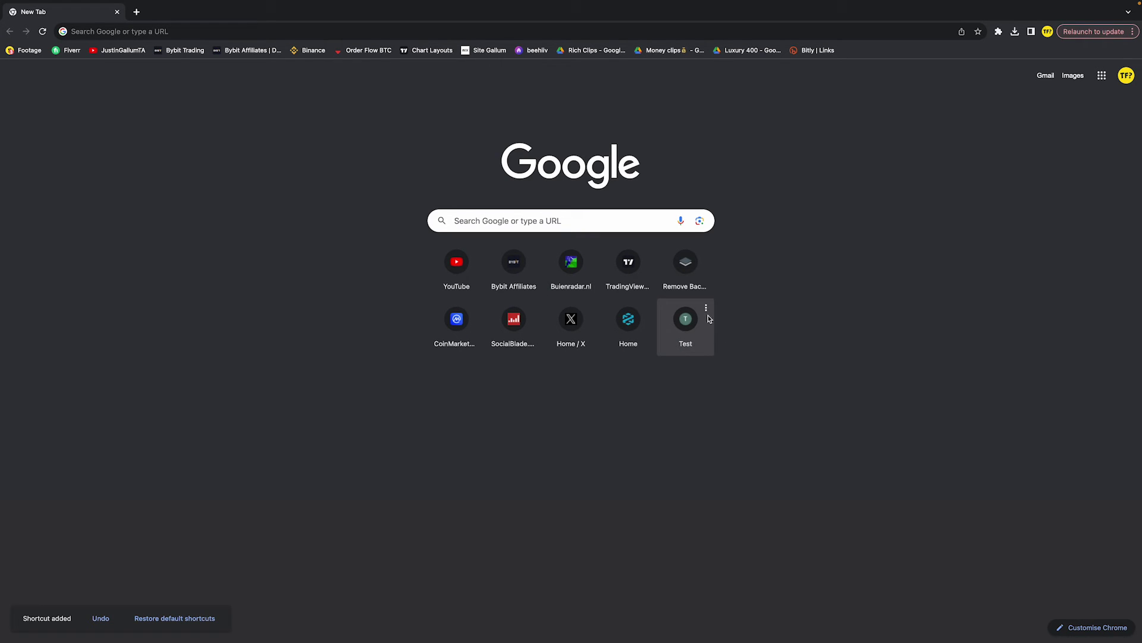
Remove the 'Test' tile from its three-dot options menu.
left_click(707, 308)
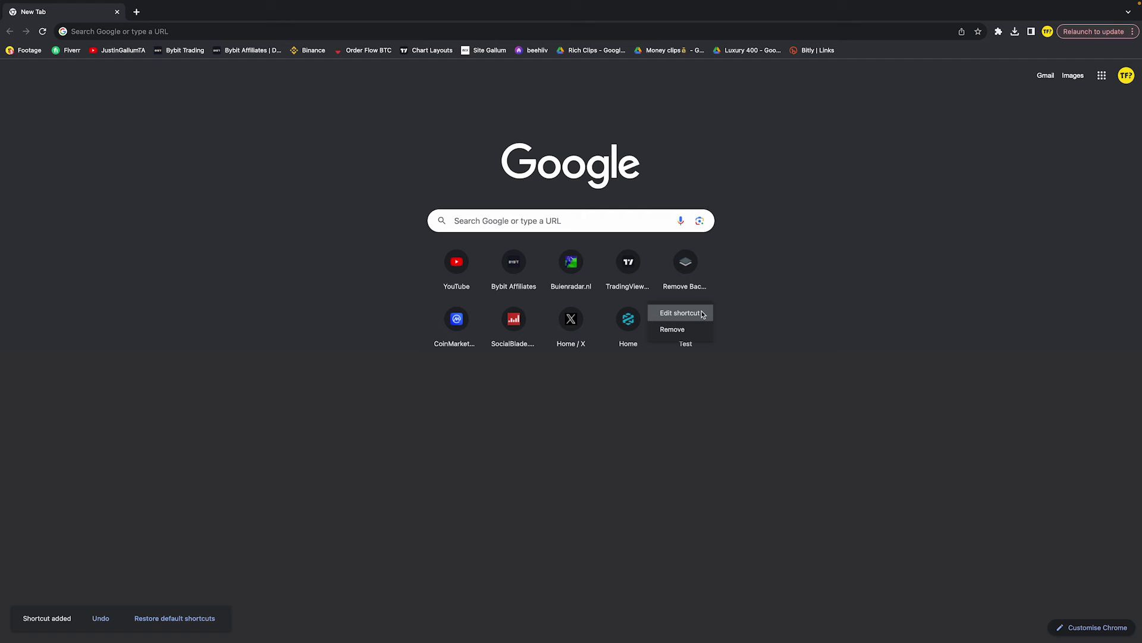
left_click(691, 328)
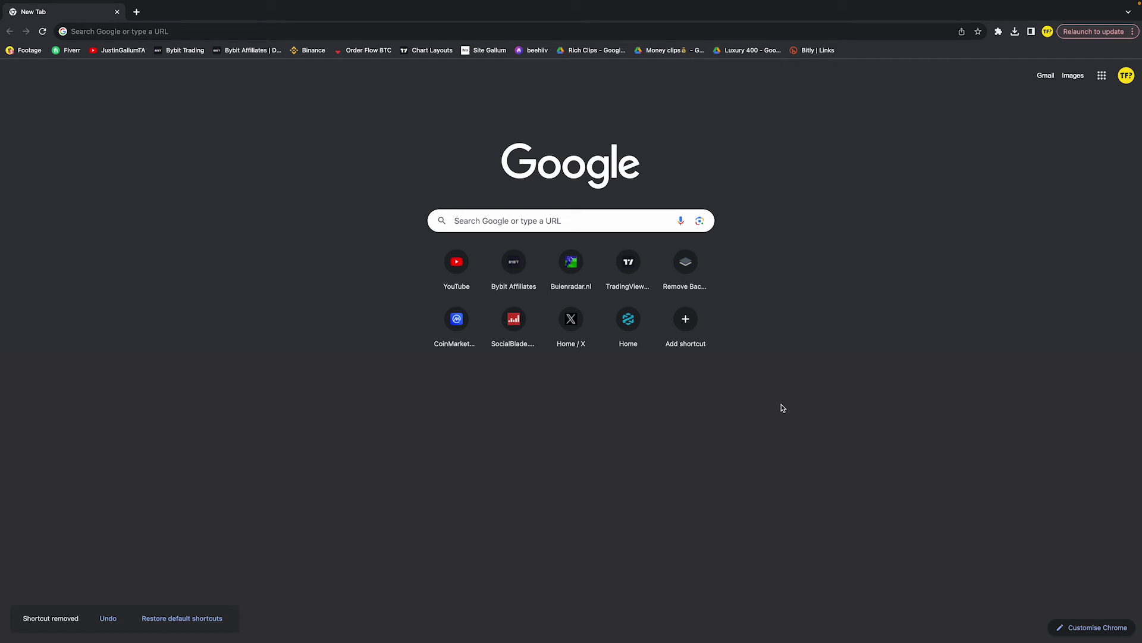